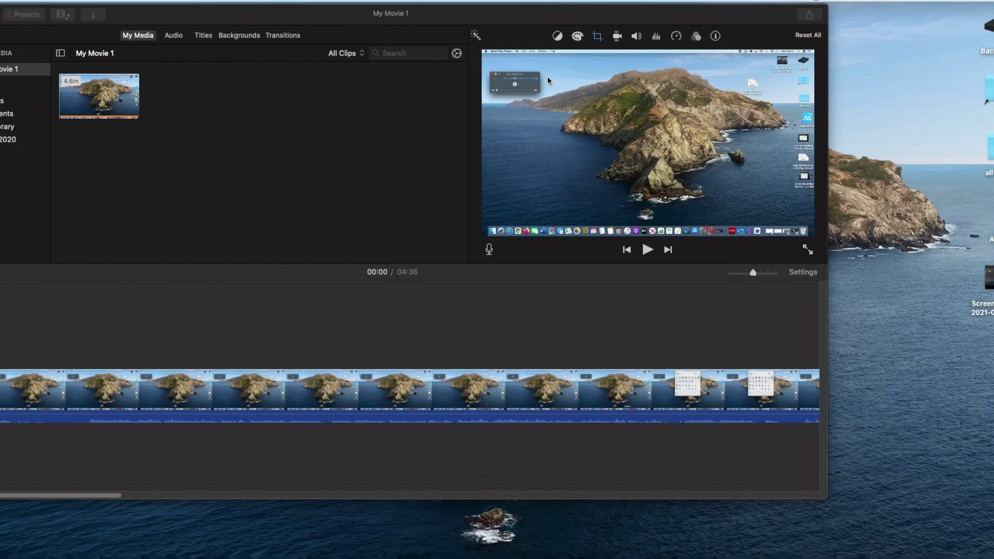
Step: Screenshot a small patch of sky and drop it above the recording's first seconds
key("cmd+shift+4")
left_click_drag(545, 75, 583, 78)
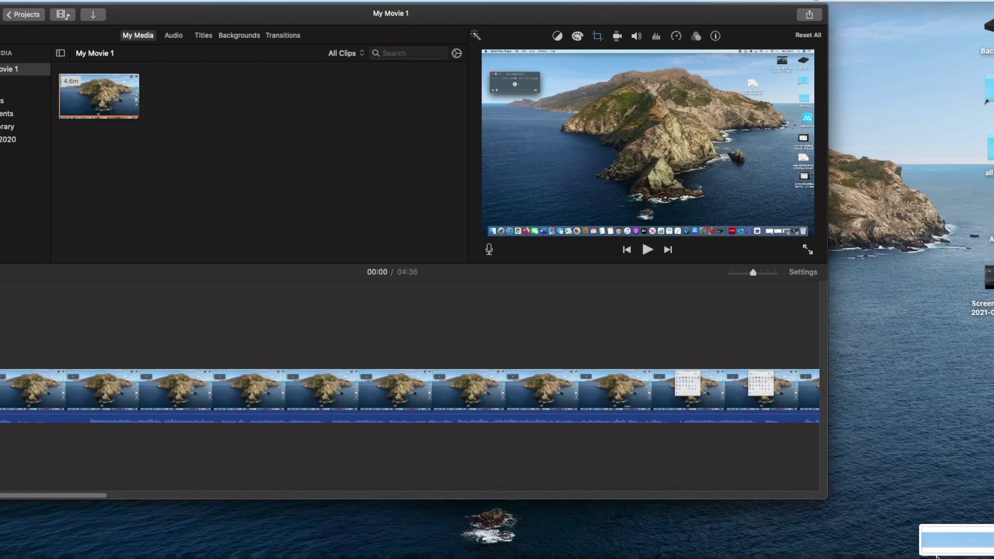
mouse_move(937, 555)
left_mouse_down()
mouse_move(614, 334)
mouse_move(23, 308)
mouse_move(0, 312)
mouse_move(0, 327)
left_mouse_up()
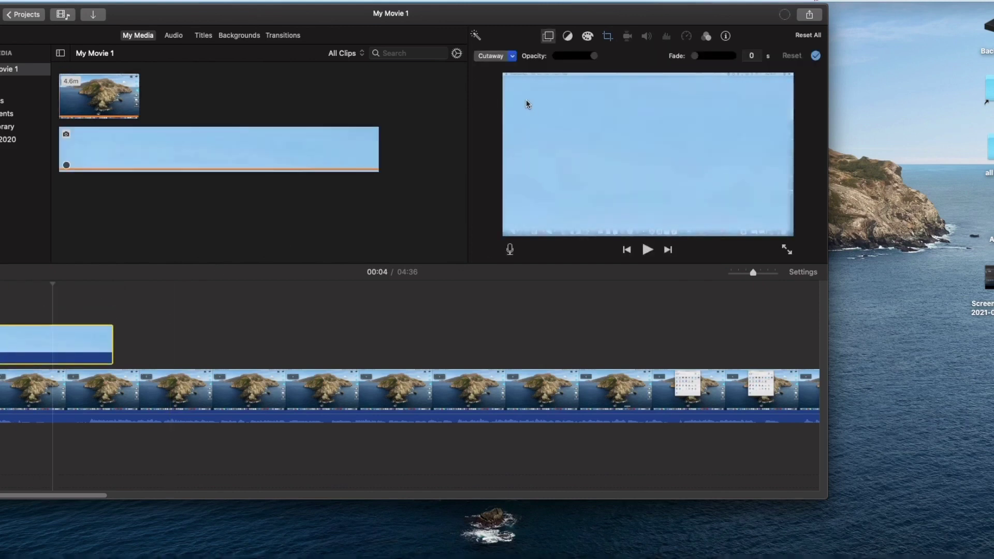
Step: Set the sky still to Picture in Picture, shrunk and placed over the top-left window
left_click(513, 56)
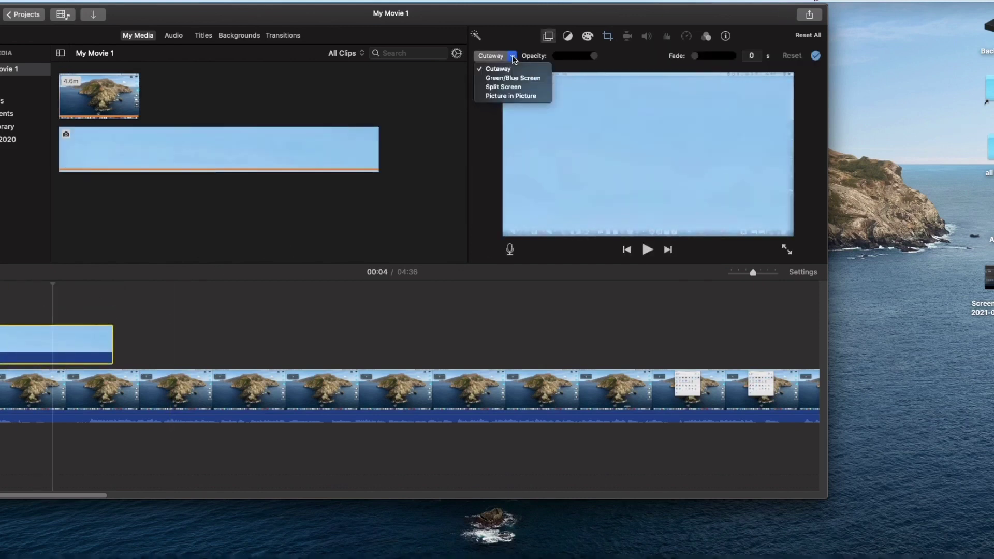
left_click(505, 97)
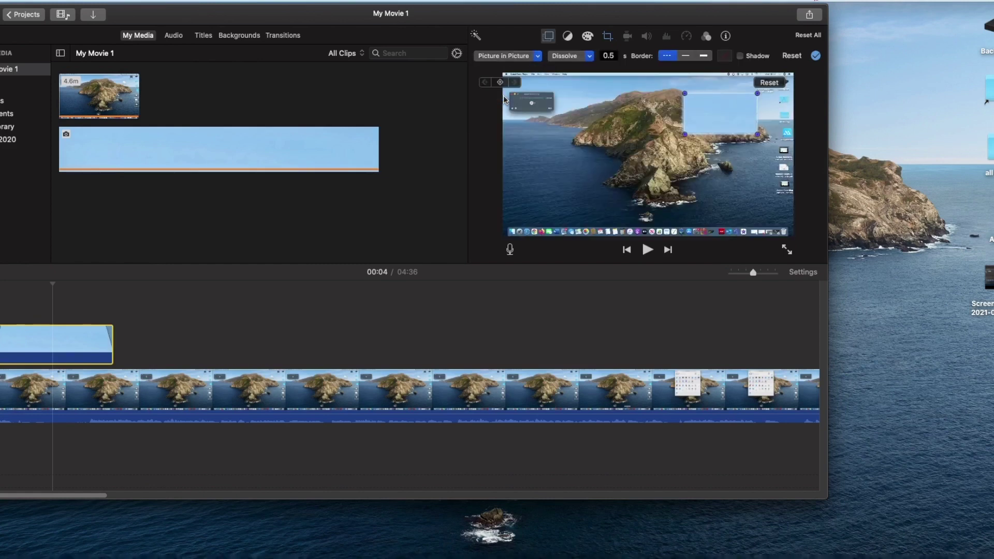
left_click_drag(707, 111, 527, 99)
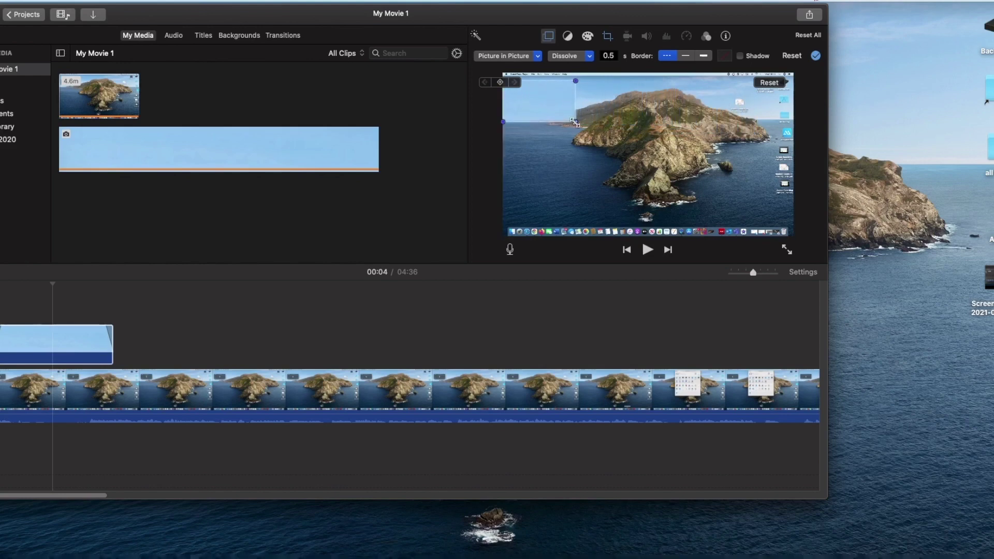
left_click_drag(576, 122, 560, 108)
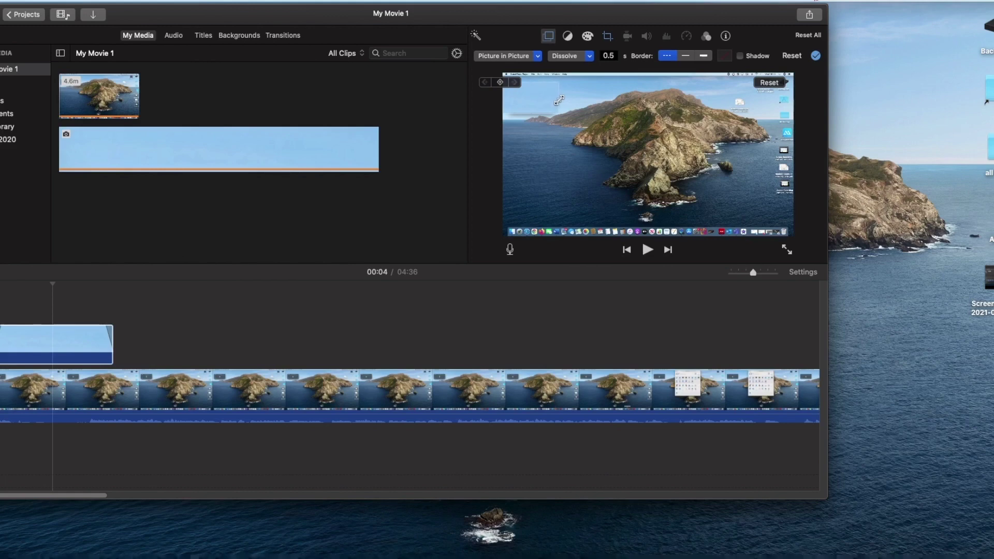
left_click(543, 102)
left_click_drag(544, 102, 543, 103)
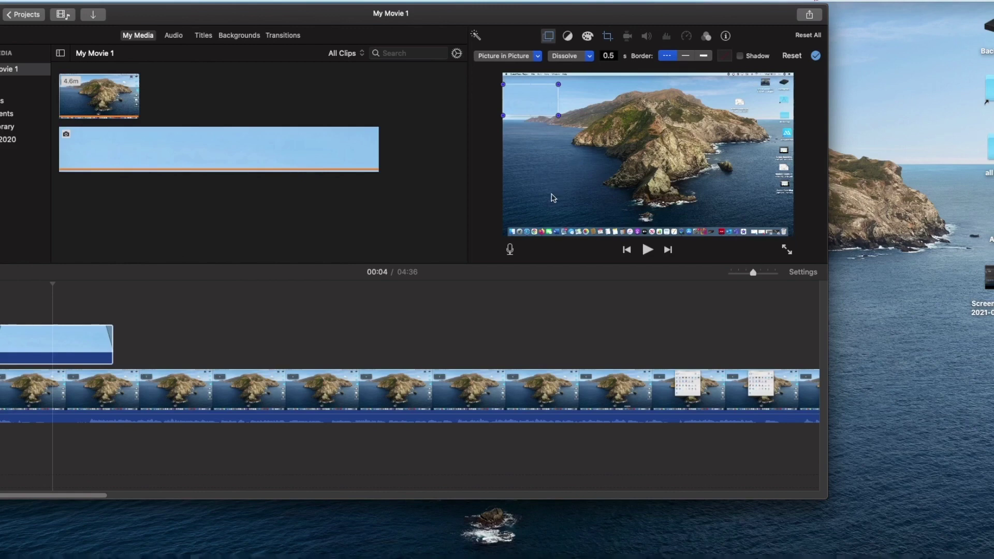
left_click(86, 342)
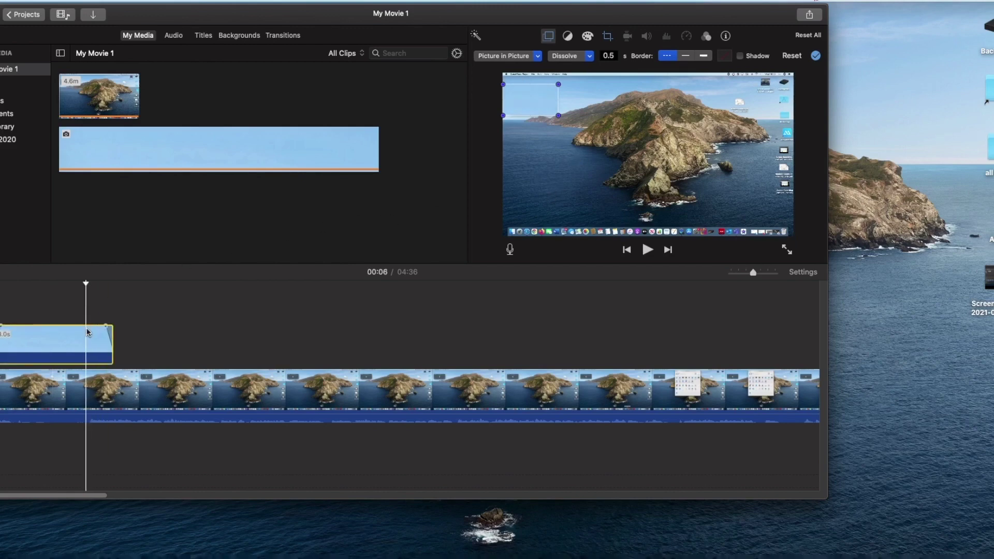
left_click(5, 331)
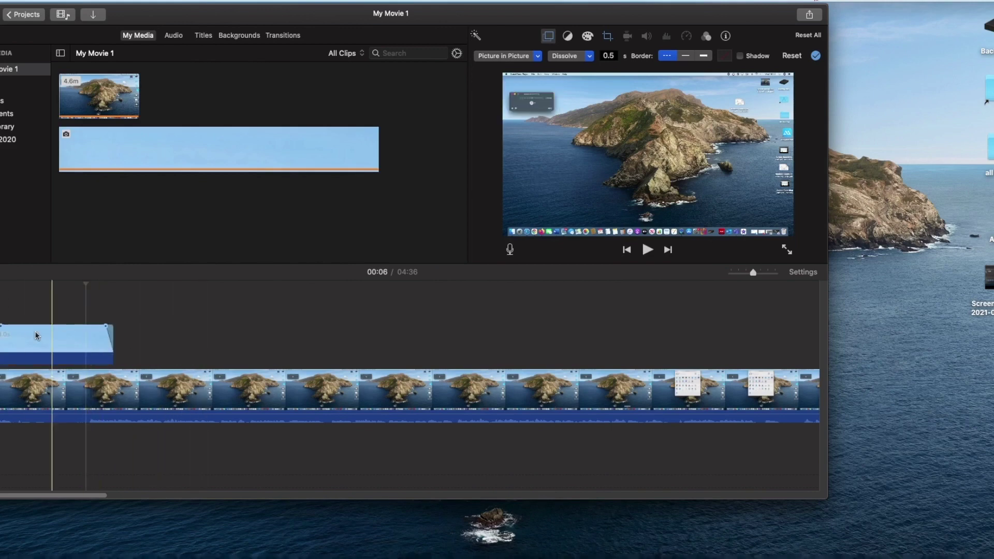
left_click(8, 336)
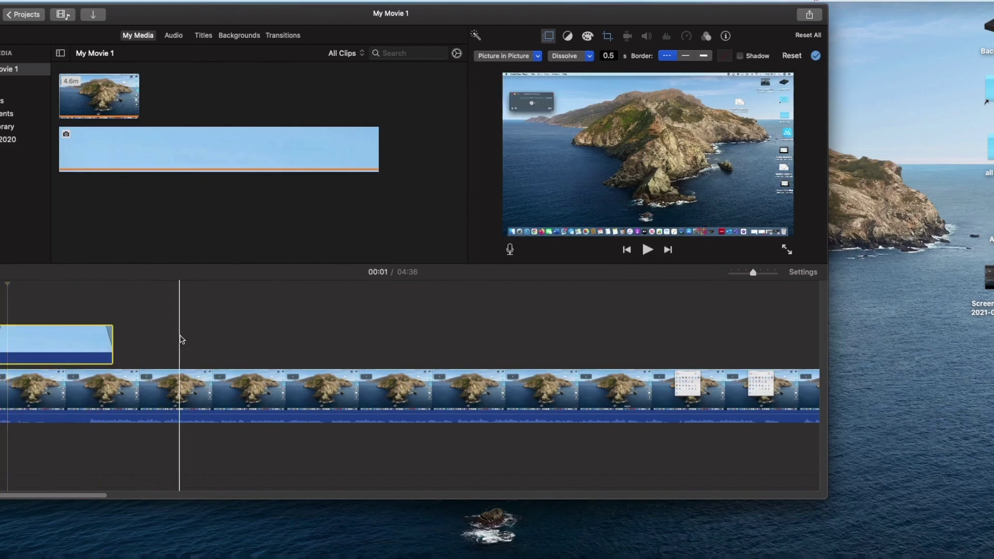
left_click(57, 319)
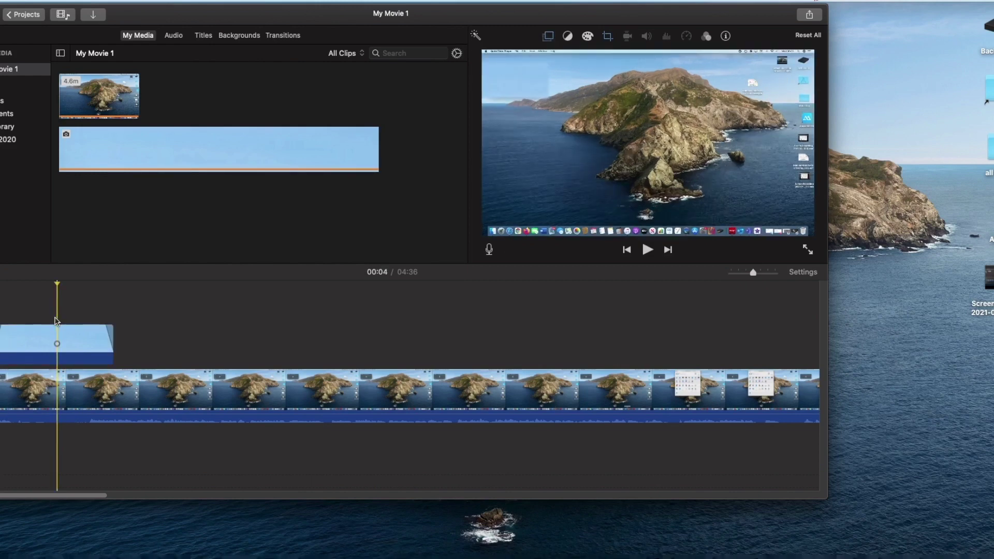